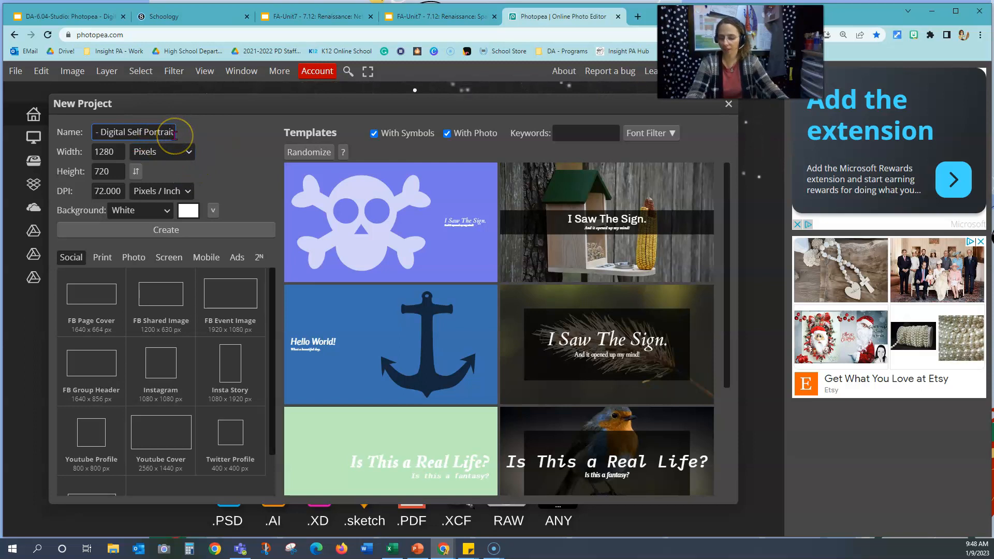
Set the new project's canvas to 612 pixels wide and 792 pixels high.
{"action": "left_click", "coordinate": [188, 150]}
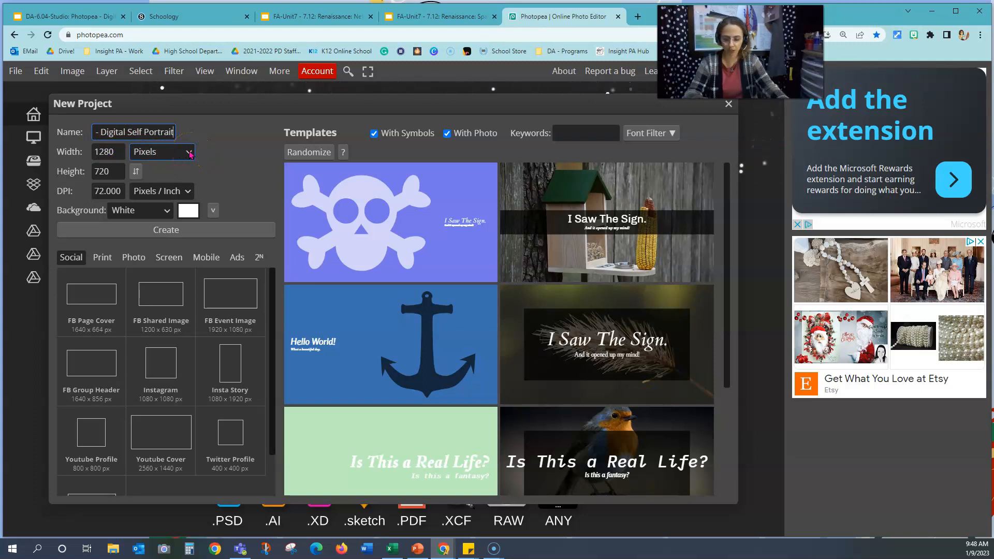
{"action": "double_click", "coordinate": [107, 151]}
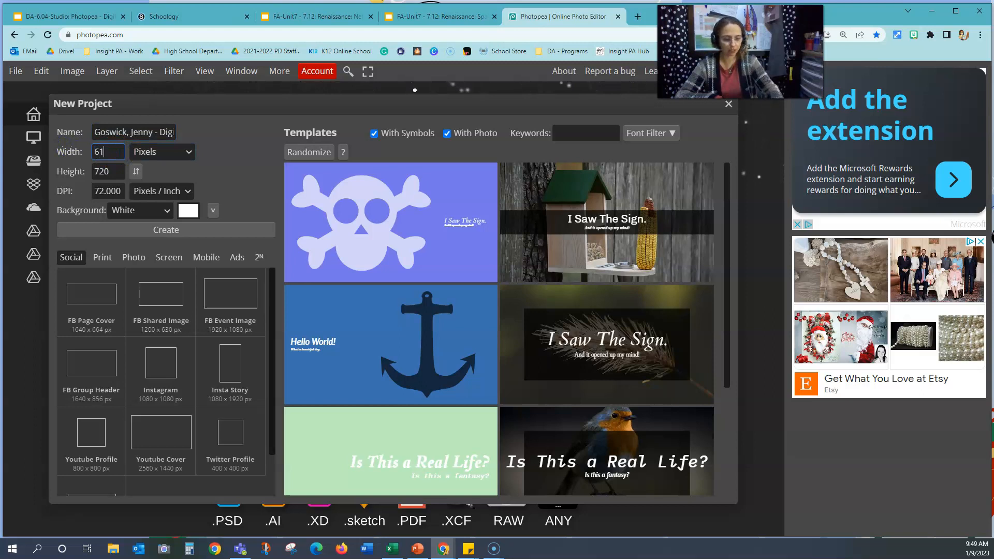
{"action": "key", "text": "Tab"}
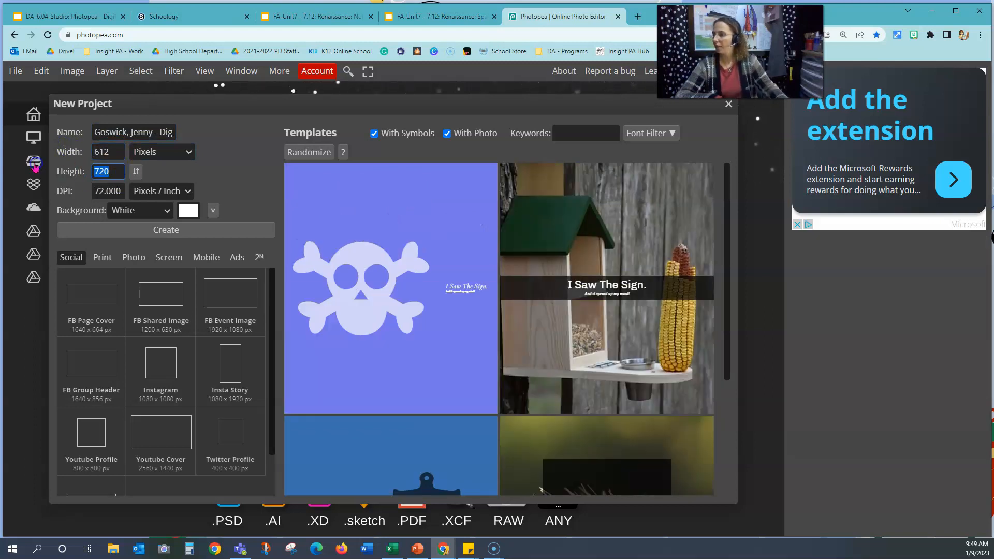
{"action": "type", "text": "792"}
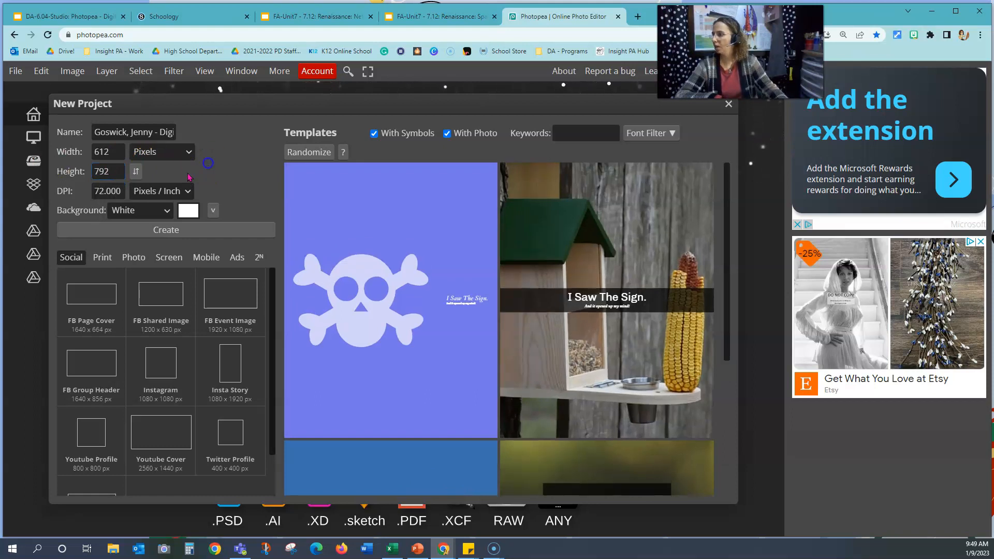
Set the resolution to 300 pixels per inch with a transparent background and create the project.
{"action": "left_click", "coordinate": [118, 191]}
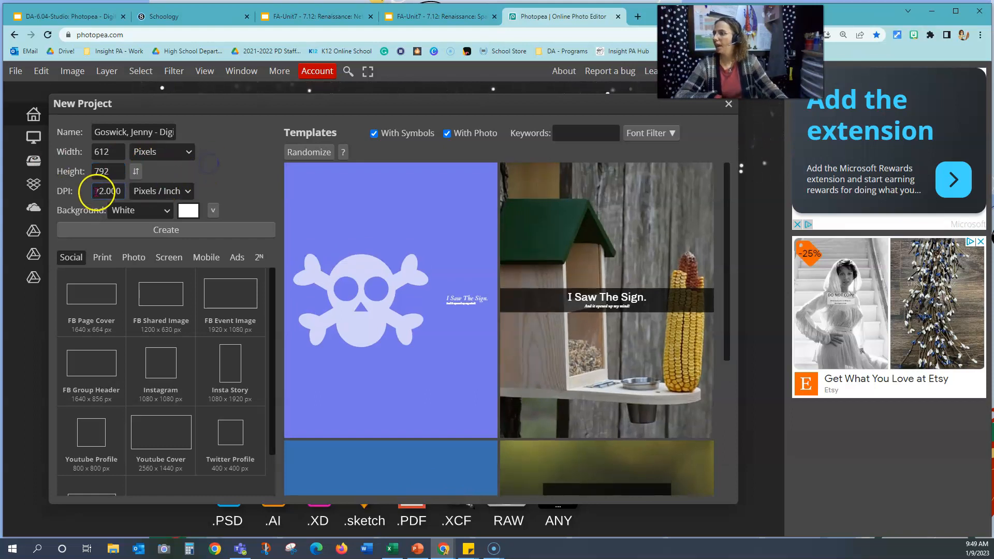
{"action": "left_click_drag", "start_coordinate": [120, 192], "coordinate": [55, 192]}
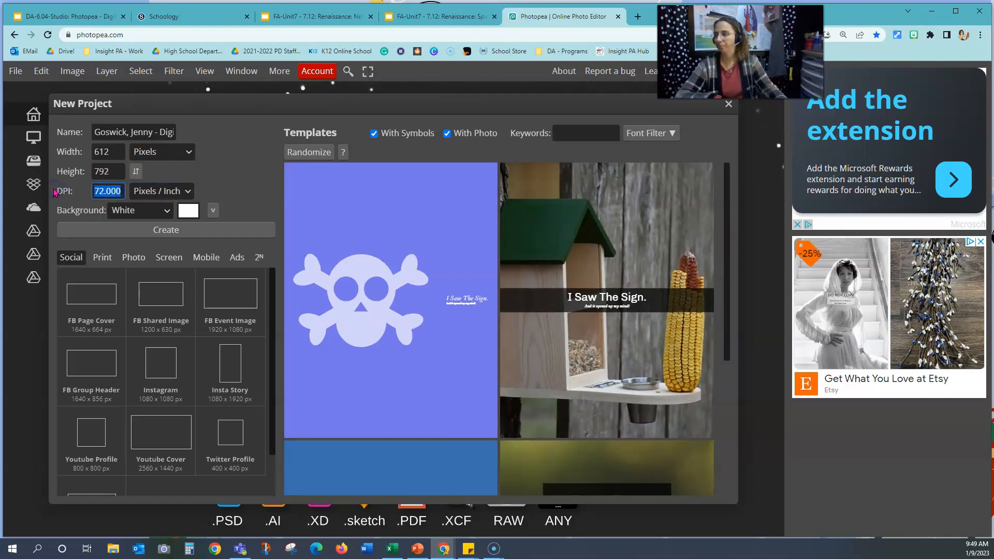
{"action": "type", "text": "3"}
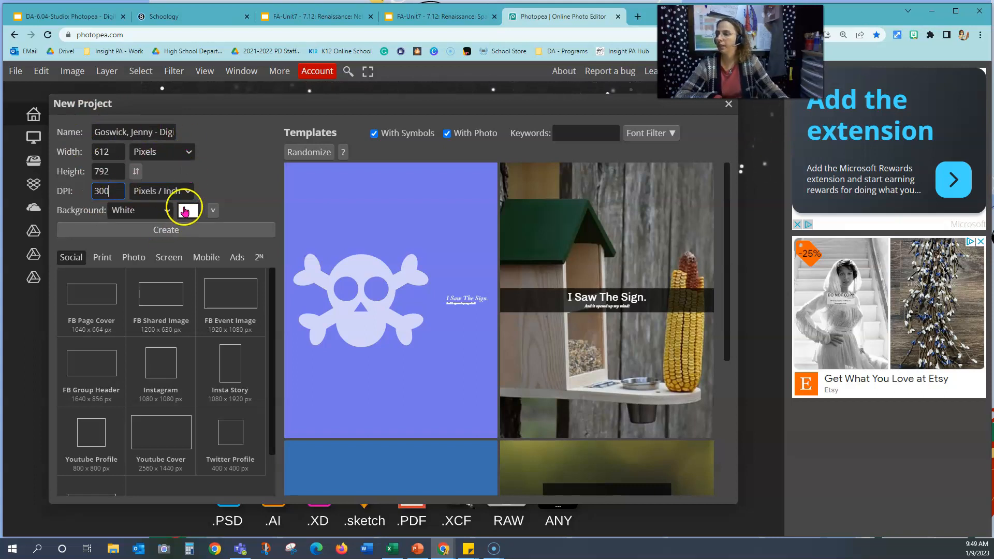
{"action": "left_click", "coordinate": [158, 210]}
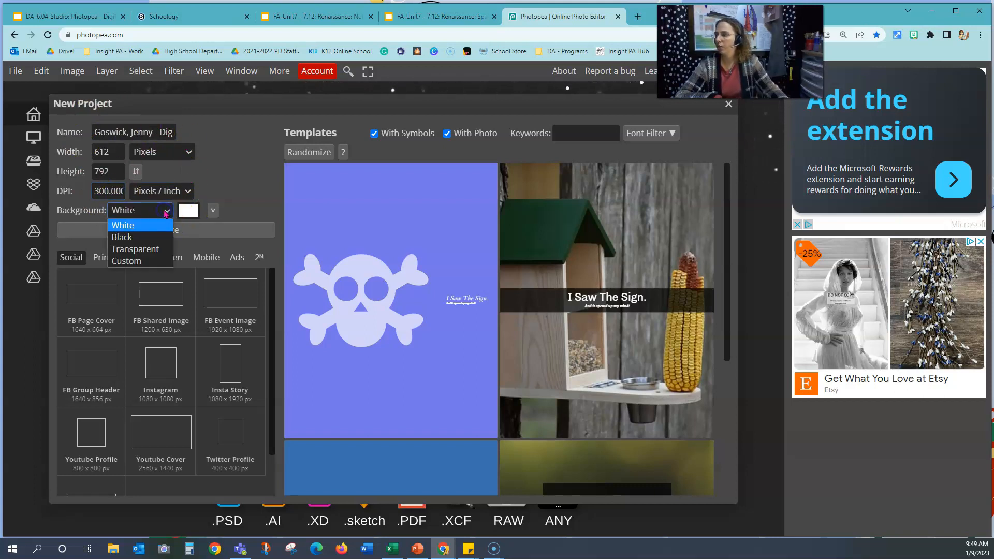
{"action": "left_click", "coordinate": [155, 249]}
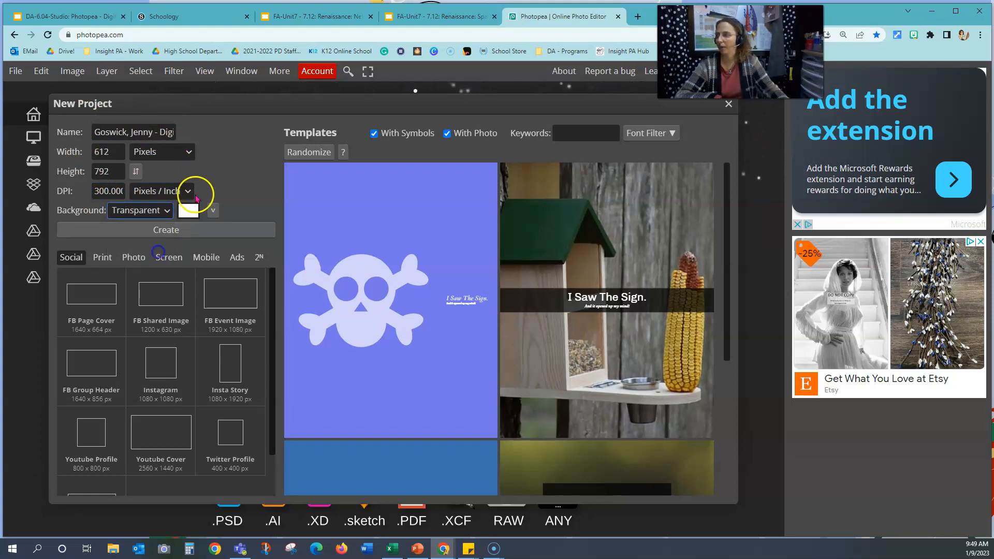
{"action": "left_click", "coordinate": [166, 230]}
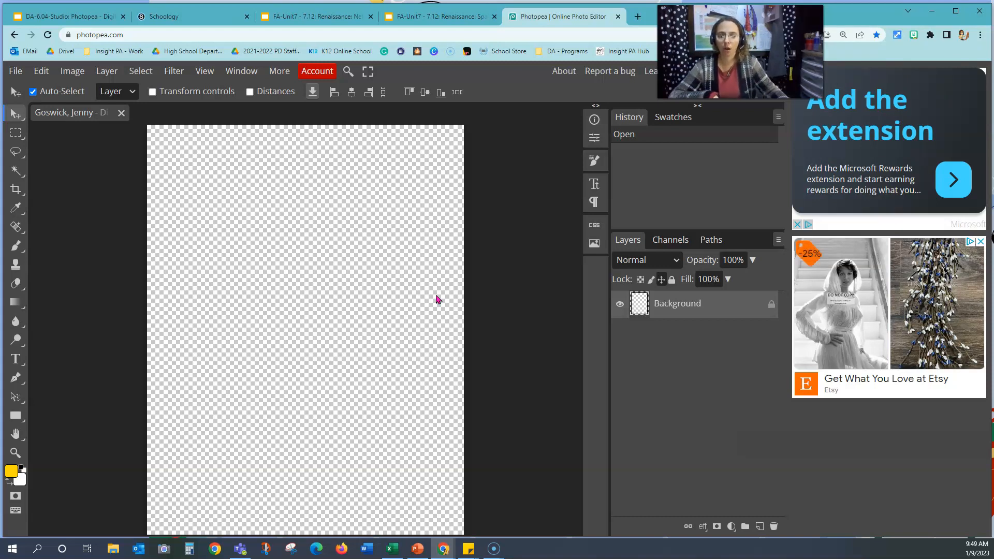
Open the portrait photo IMG_3717 from the Pictures folder.
{"action": "left_click", "coordinate": [18, 75]}
{"action": "left_click", "coordinate": [34, 118]}
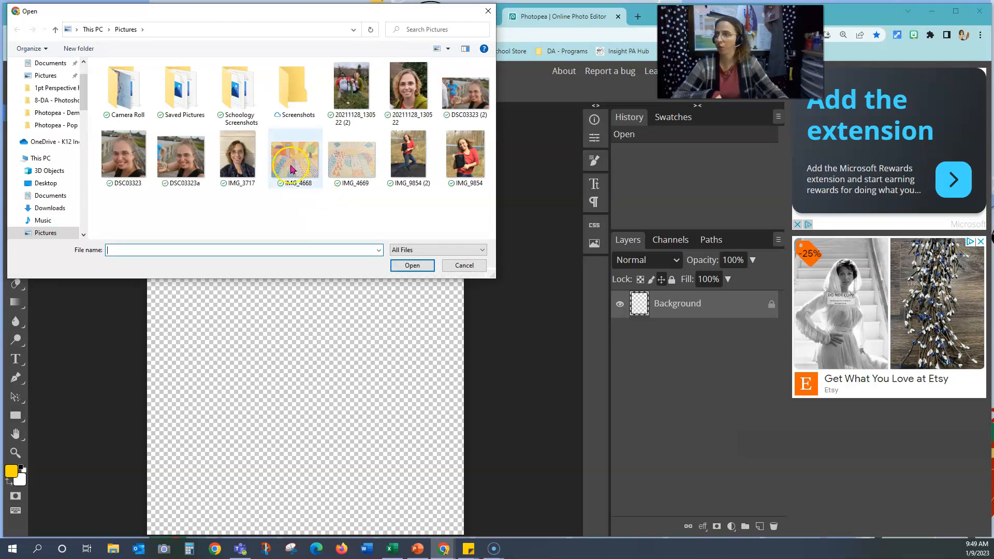
{"action": "left_click", "coordinate": [50, 234]}
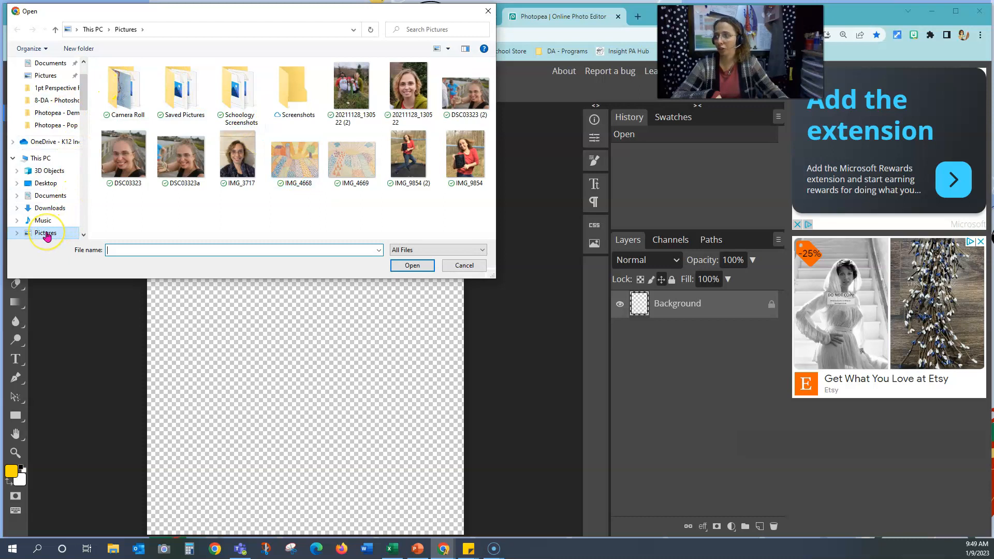
{"action": "left_click", "coordinate": [252, 151]}
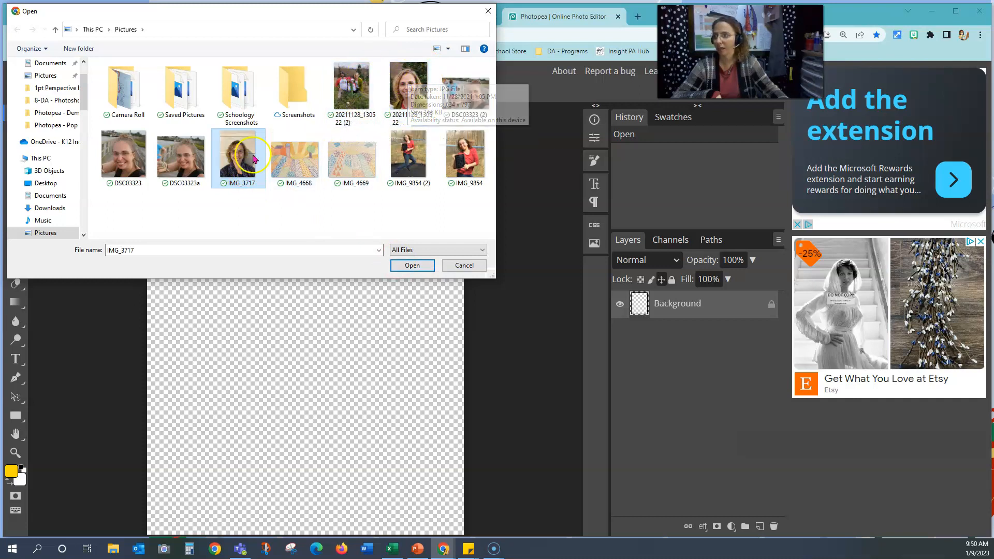
{"action": "left_click", "coordinate": [422, 266]}
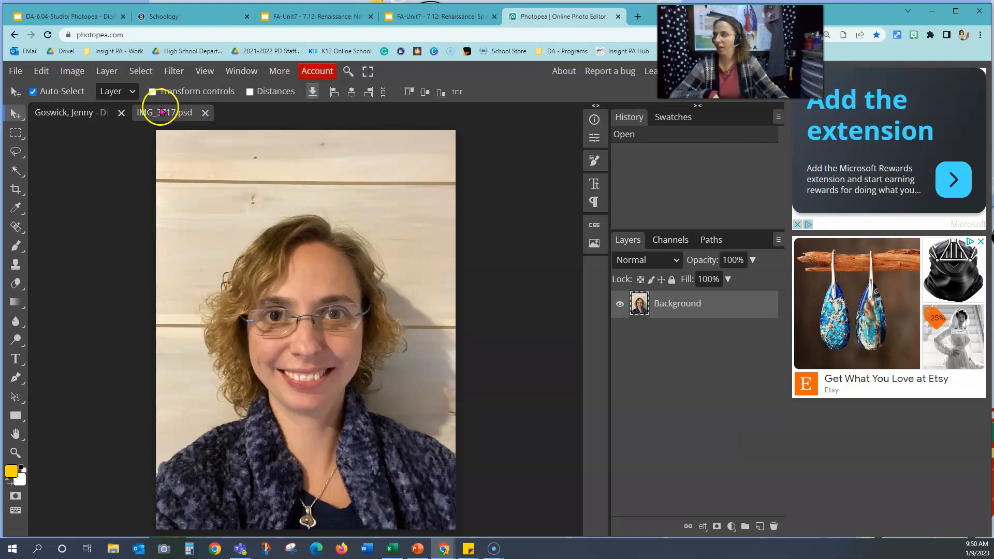
Copy the photo's Background layer into the self-portrait project and close IMG_3717.psd.
{"action": "left_click", "coordinate": [84, 112]}
{"action": "left_click", "coordinate": [167, 112]}
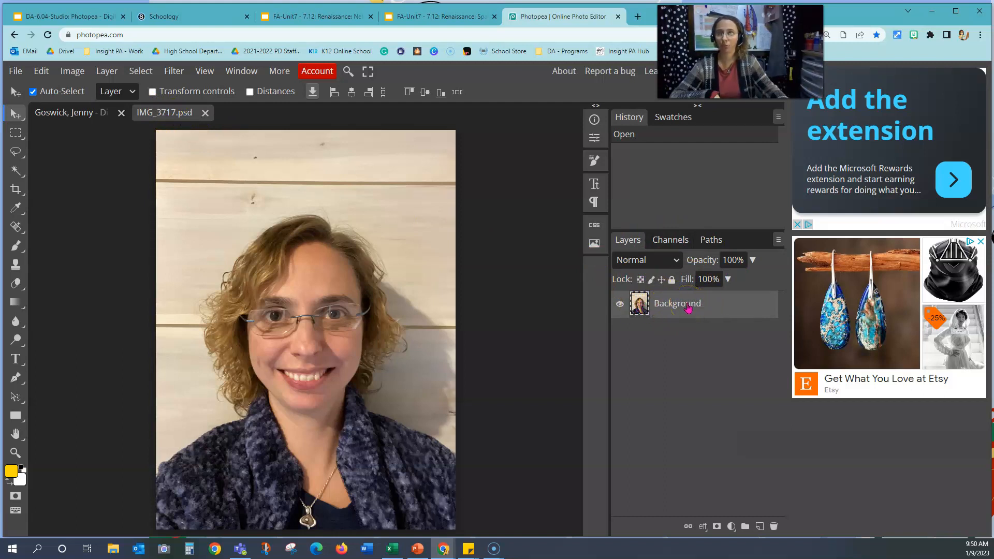
{"action": "left_click_drag", "start_coordinate": [692, 306], "coordinate": [94, 117]}
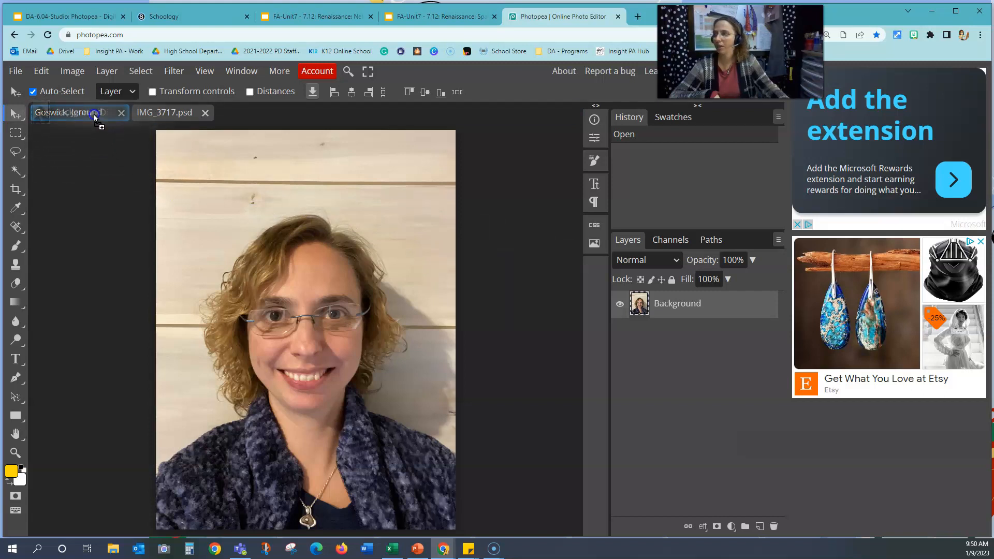
{"action": "left_click_drag", "start_coordinate": [94, 118], "coordinate": [96, 119]}
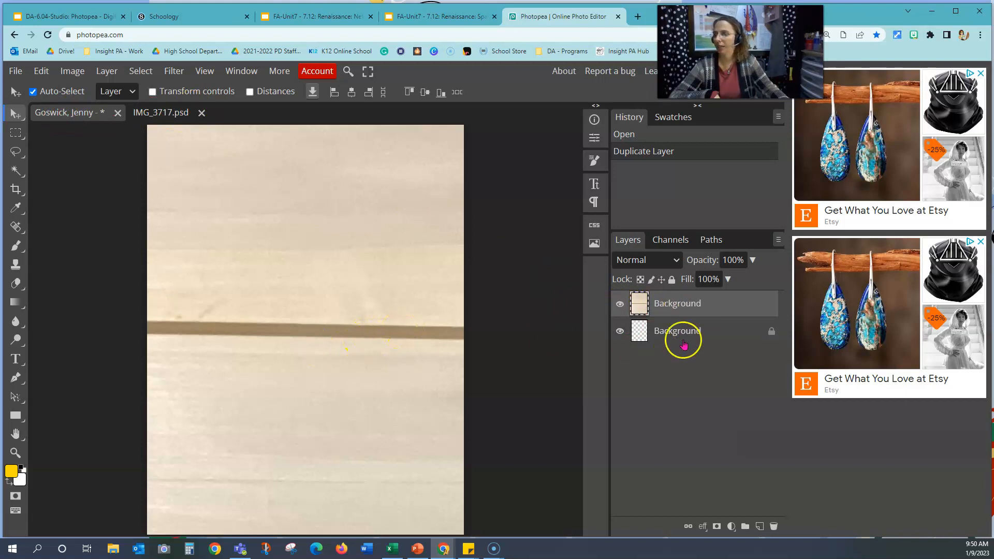
{"action": "left_click", "coordinate": [182, 114]}
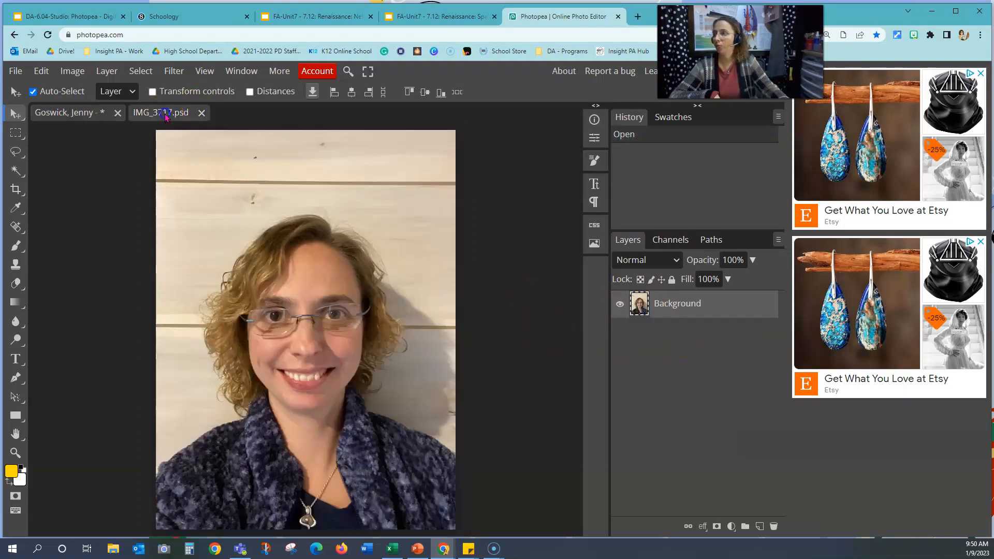
{"action": "left_click", "coordinate": [201, 113]}
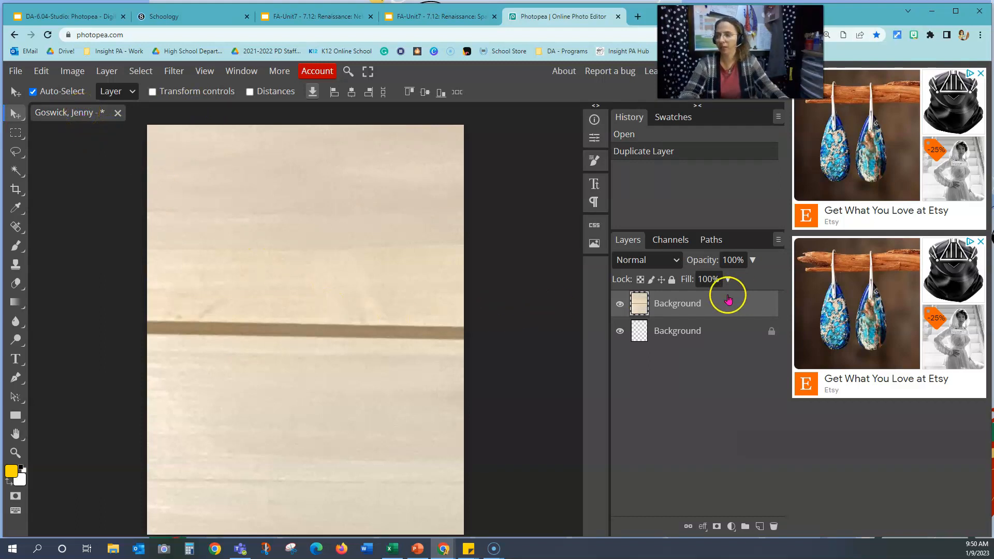
Rename the copied photo layer as Image.
{"action": "left_click", "coordinate": [674, 309]}
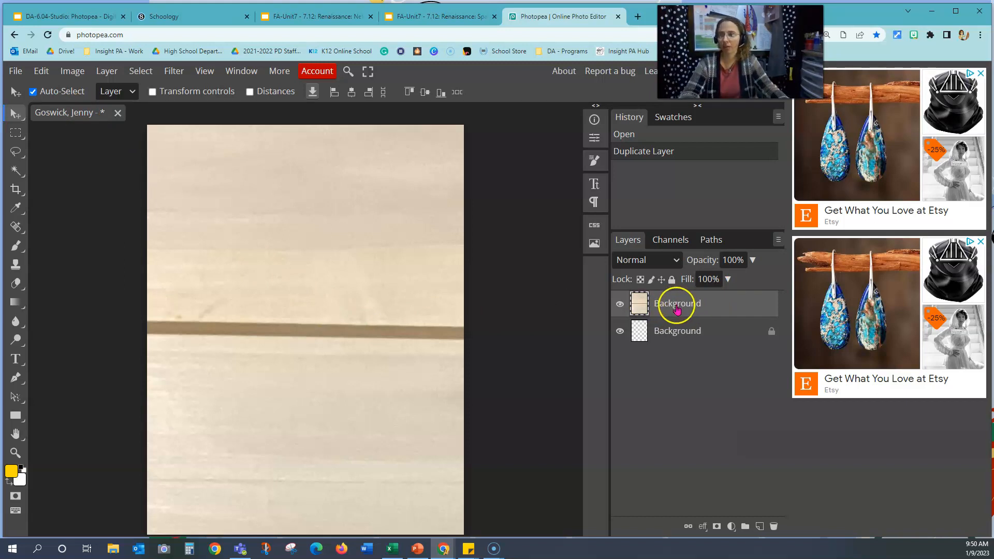
{"action": "left_click", "coordinate": [672, 304]}
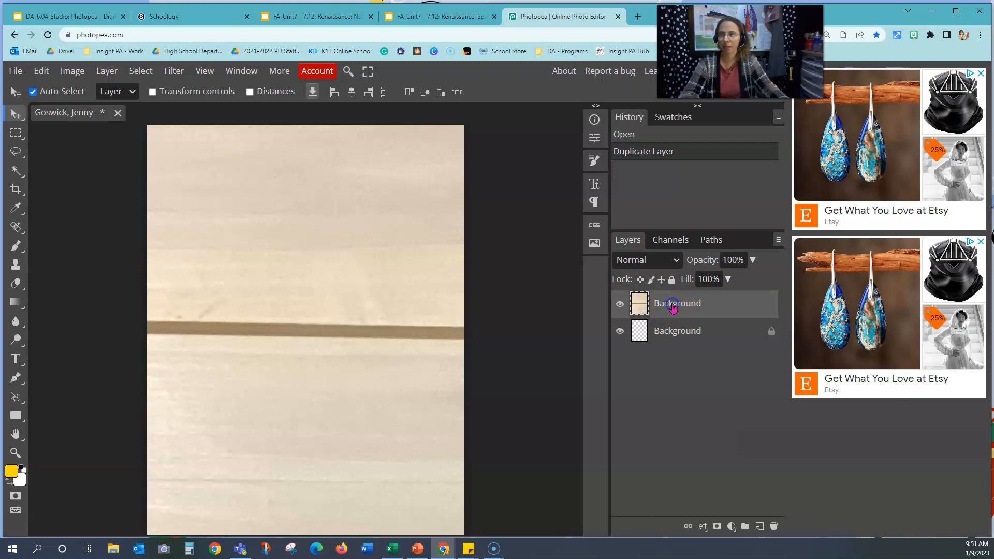
{"action": "double_click", "coordinate": [673, 305]}
{"action": "type", "text": "T"}
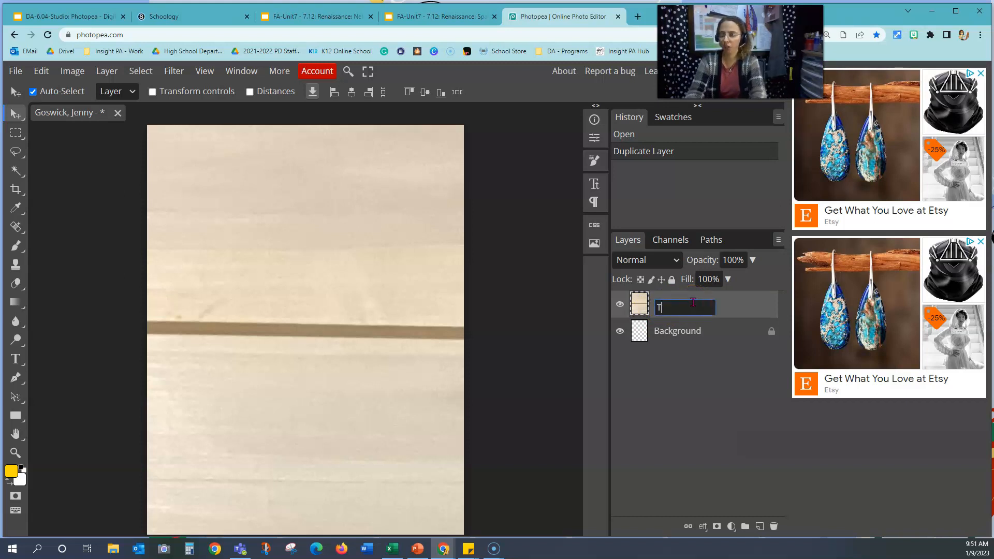
{"action": "type", "text": "mage"}
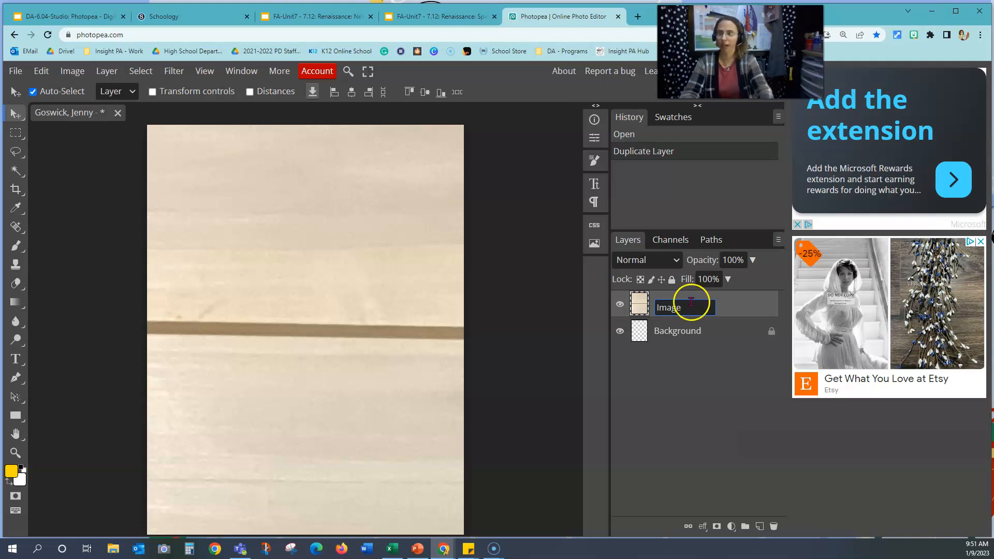
{"action": "key", "text": "Return"}
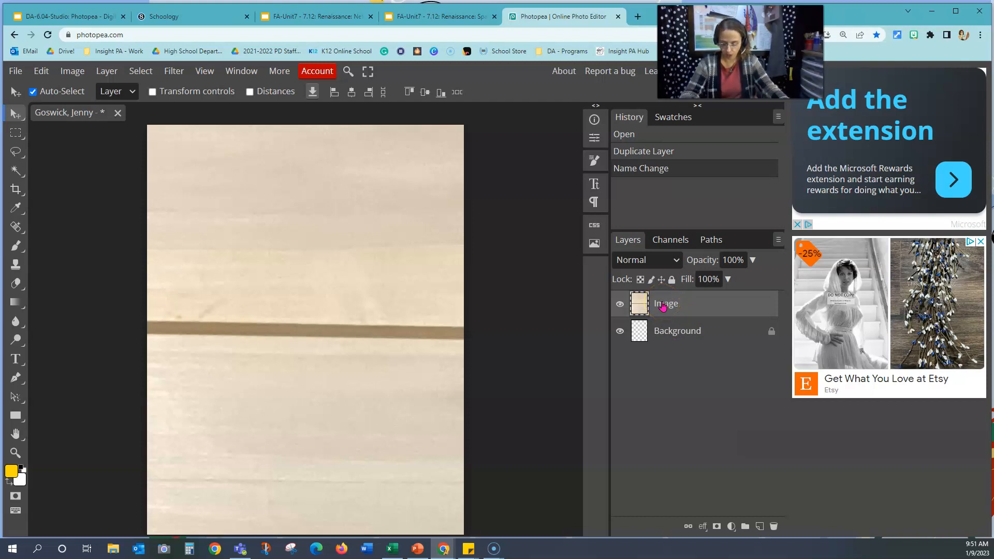
Enable transform controls for the Move tool with the Image layer selected.
{"action": "left_click", "coordinate": [319, 327]}
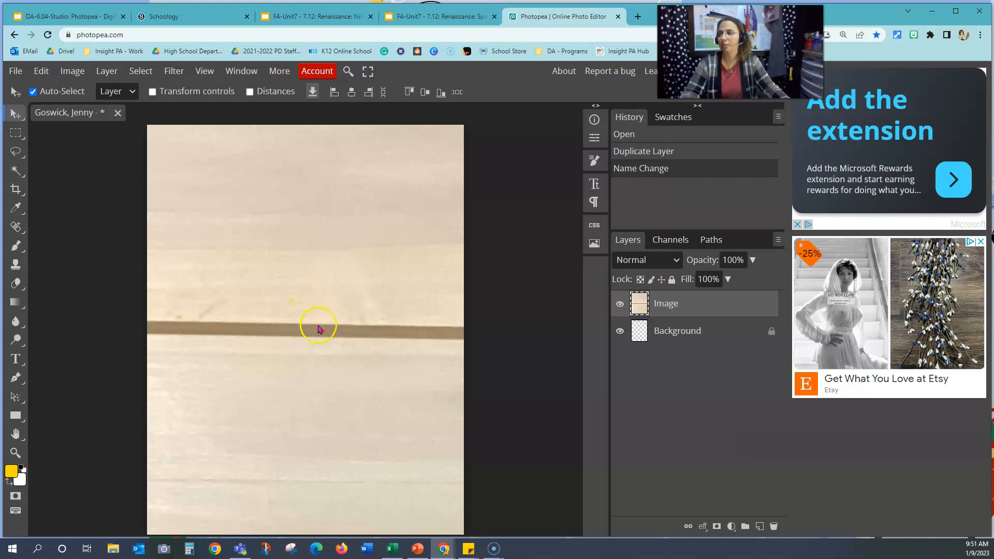
{"action": "mouse_move", "coordinate": [206, 203]}
{"action": "left_mouse_down"}
{"action": "mouse_move", "coordinate": [295, 215]}
{"action": "mouse_move", "coordinate": [155, 216]}
{"action": "mouse_move", "coordinate": [197, 187]}
{"action": "mouse_move", "coordinate": [224, 206]}
{"action": "mouse_move", "coordinate": [206, 199]}
{"action": "left_mouse_up"}
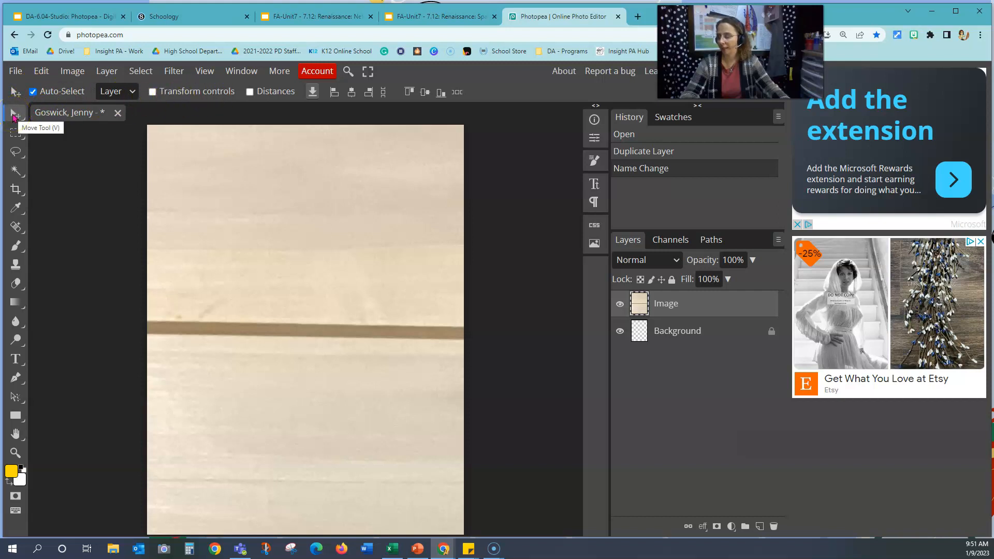
{"action": "left_click", "coordinate": [16, 133]}
{"action": "left_click", "coordinate": [14, 112]}
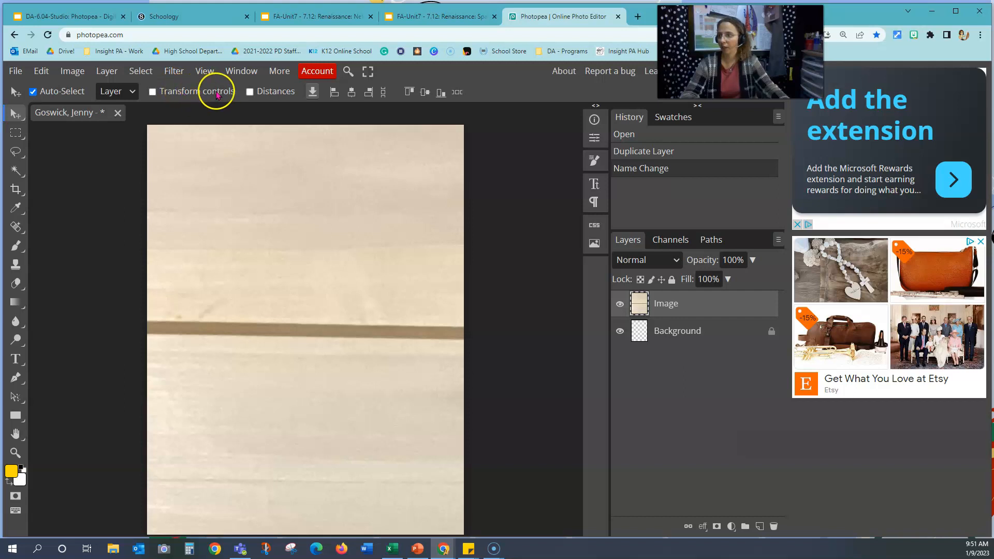
{"action": "left_click", "coordinate": [152, 92]}
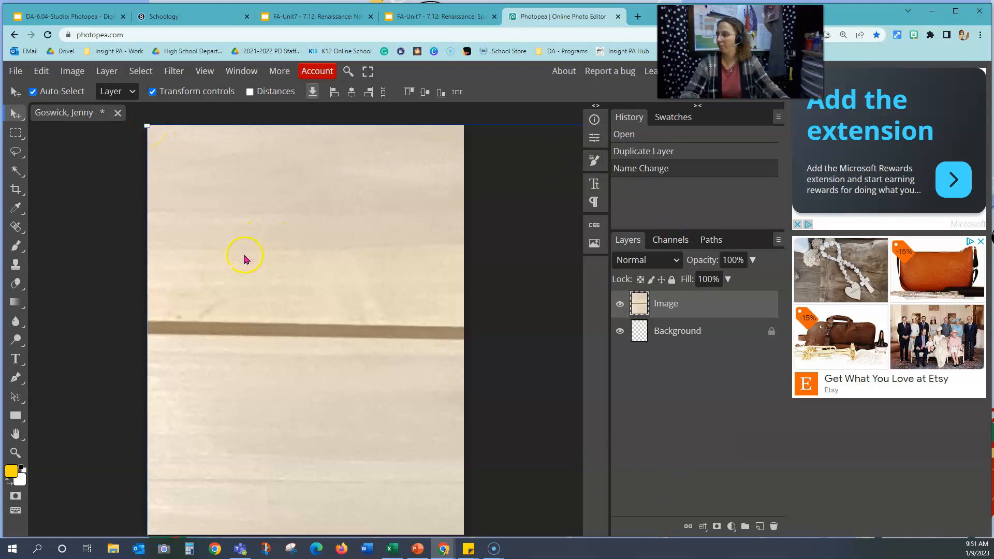
Scale the Image layer down to about 41% and align its upper-left corner with the canvas corner.
{"action": "left_click_drag", "start_coordinate": [148, 125], "coordinate": [392, 359]}
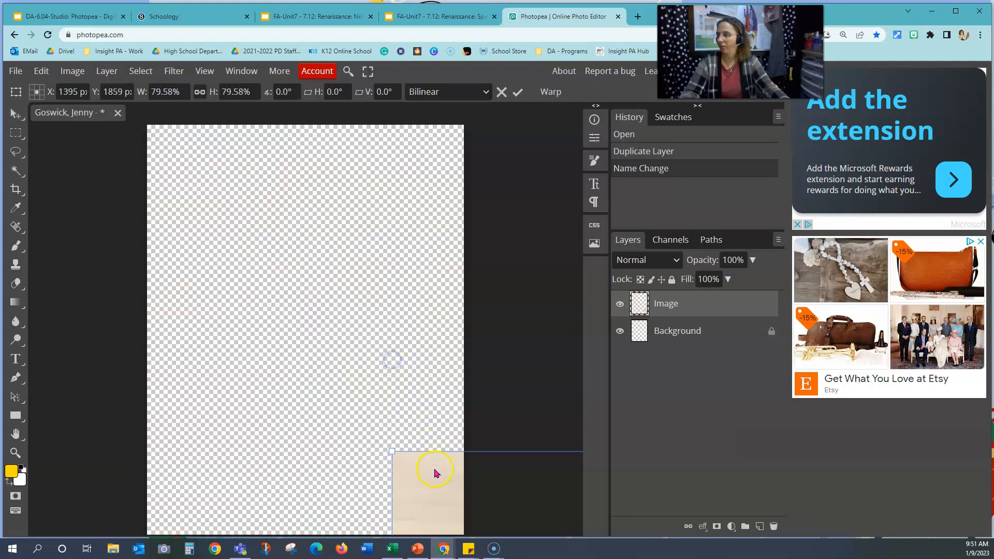
{"action": "left_click_drag", "start_coordinate": [435, 477], "coordinate": [379, 404]}
{"action": "left_click_drag", "start_coordinate": [410, 459], "coordinate": [195, 165]}
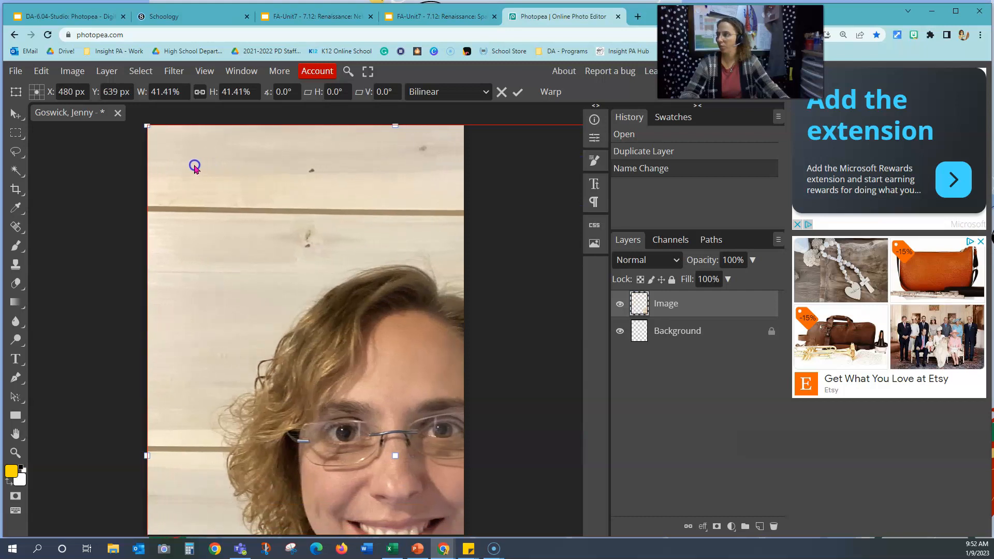
Scale the Image layer to about 27%, position it so the portrait fills the canvas, and apply the transform.
{"action": "left_click_drag", "start_coordinate": [147, 126], "coordinate": [196, 149]}
{"action": "left_click_drag", "start_coordinate": [410, 478], "coordinate": [469, 537]}
{"action": "left_click_drag", "start_coordinate": [409, 451], "coordinate": [384, 398]}
{"action": "scroll", "coordinate": [514, 429], "scroll_direction": "down", "scroll_amount": 1}
{"action": "scroll", "coordinate": [514, 429], "scroll_direction": "up", "scroll_amount": 1}
{"action": "scroll", "coordinate": [457, 380], "scroll_direction": "down", "scroll_amount": 1}
{"action": "scroll", "coordinate": [452, 376], "scroll_direction": "up", "scroll_amount": 2}
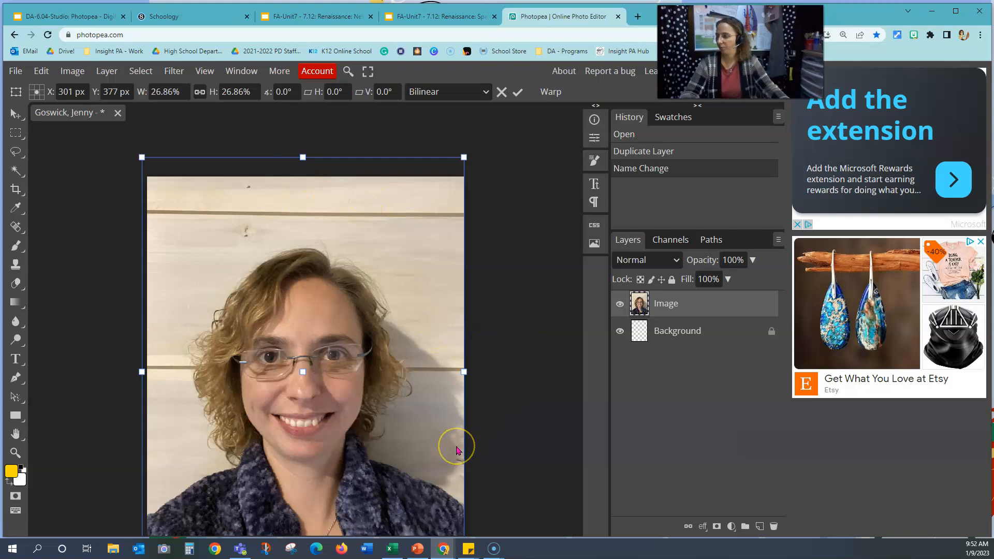
{"action": "left_click_drag", "start_coordinate": [400, 434], "coordinate": [403, 433]}
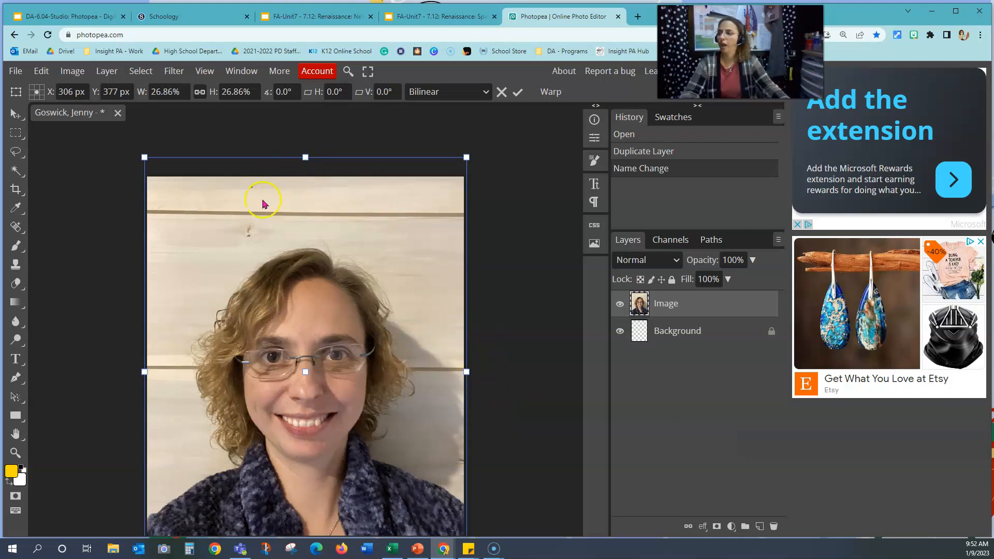
{"action": "scroll", "coordinate": [515, 216], "scroll_direction": "down", "scroll_amount": 1}
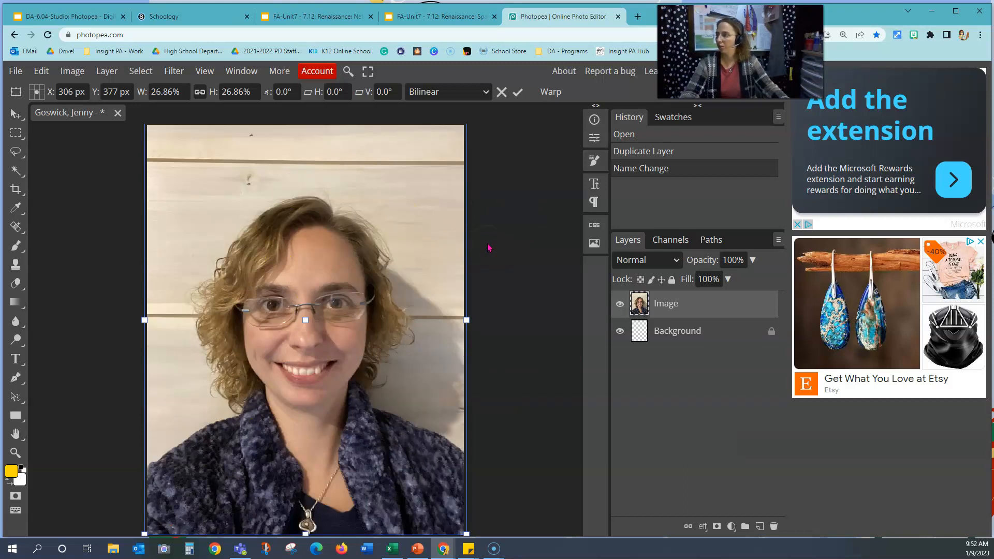
{"action": "left_click", "coordinate": [516, 93]}
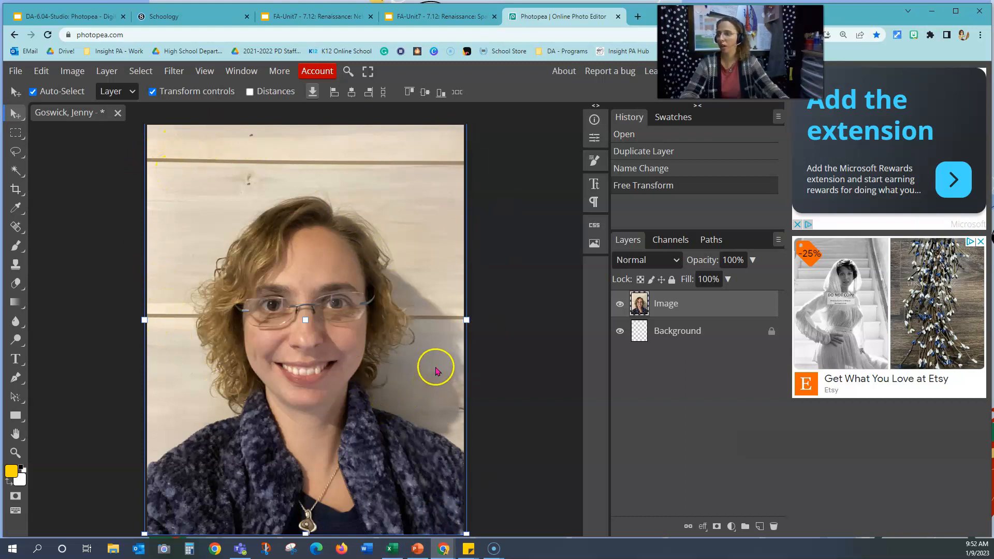
Turn off the Move tool's transform controls.
{"action": "left_click", "coordinate": [153, 93]}
{"action": "left_click_drag", "start_coordinate": [331, 354], "coordinate": [342, 328]}
{"action": "scroll", "coordinate": [476, 261], "scroll_direction": "down", "scroll_amount": 1}
{"action": "mouse_move", "coordinate": [381, 294]}
{"action": "left_mouse_down"}
{"action": "mouse_move", "coordinate": [377, 278]}
{"action": "mouse_move", "coordinate": [382, 288]}
{"action": "left_mouse_up"}
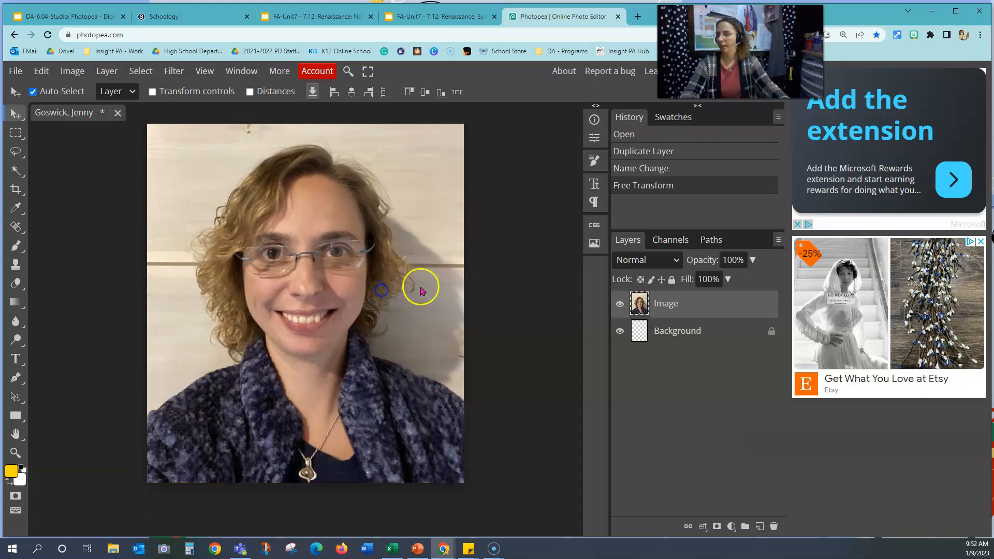
Inspect the fitted portrait on the canvas at several zoom levels and view positions.
{"action": "left_click", "coordinate": [491, 277]}
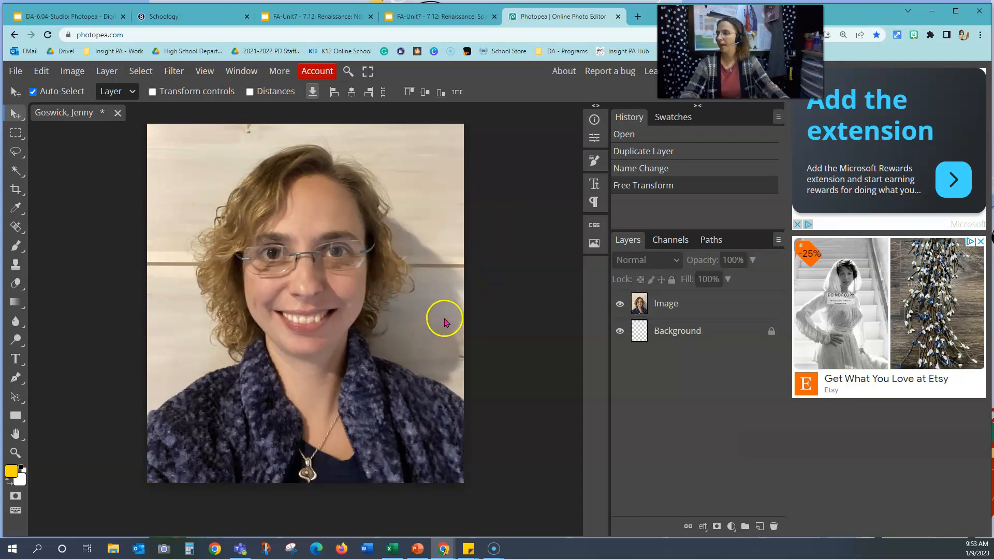
{"action": "scroll", "coordinate": [477, 289], "scroll_direction": "up", "scroll_amount": 2}
{"action": "scroll", "coordinate": [477, 293], "scroll_direction": "down", "scroll_amount": 2}
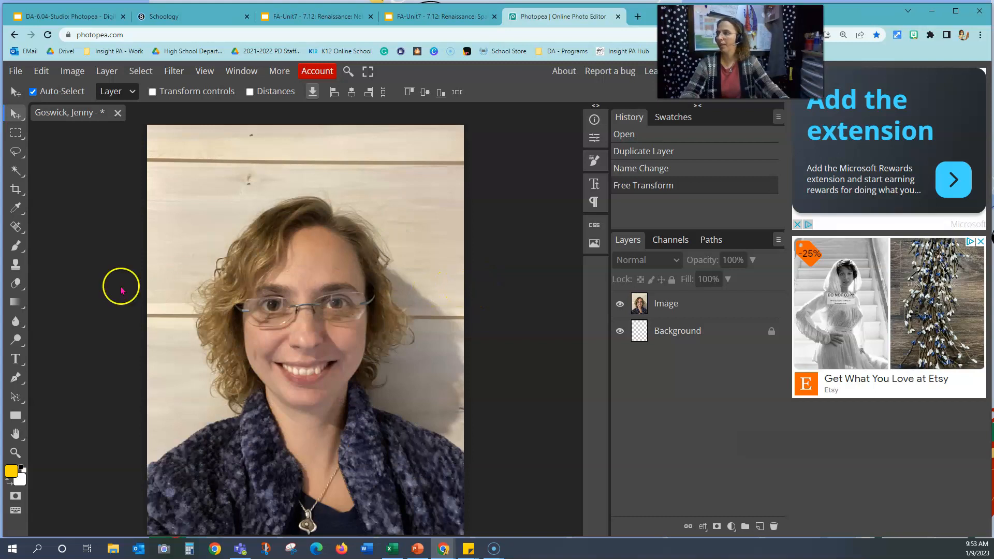
{"action": "left_click", "coordinate": [15, 452]}
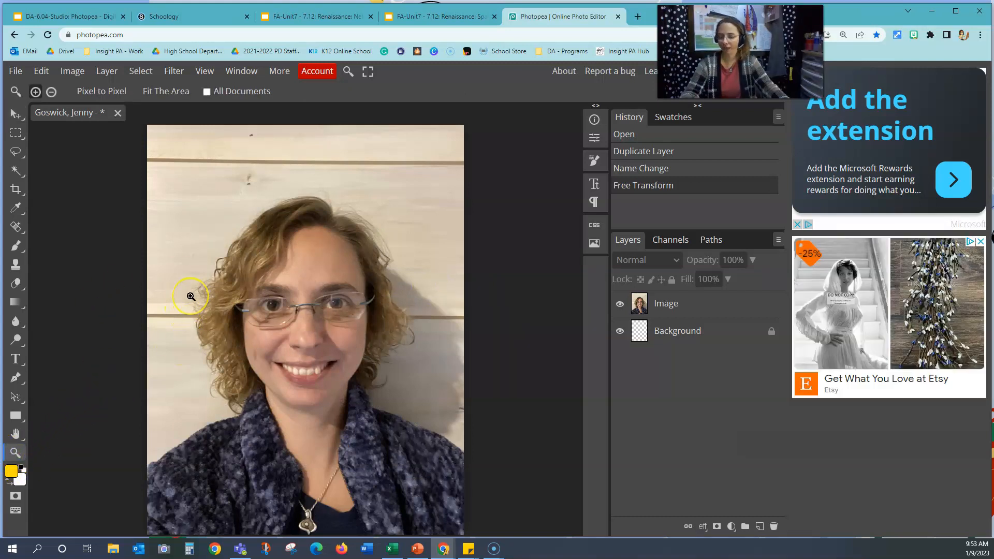
{"action": "left_click", "coordinate": [259, 293], "text": "alt"}
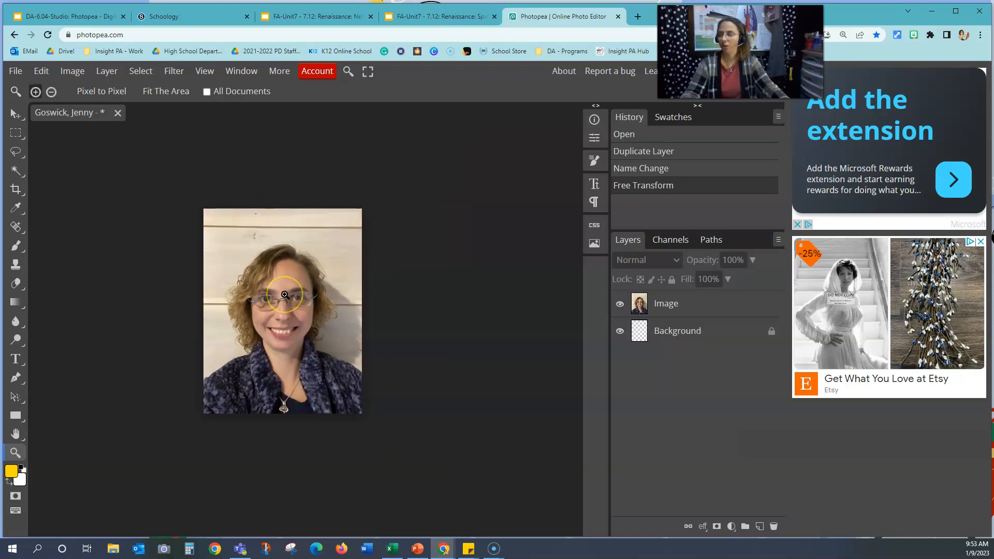
{"action": "left_click", "coordinate": [284, 294]}
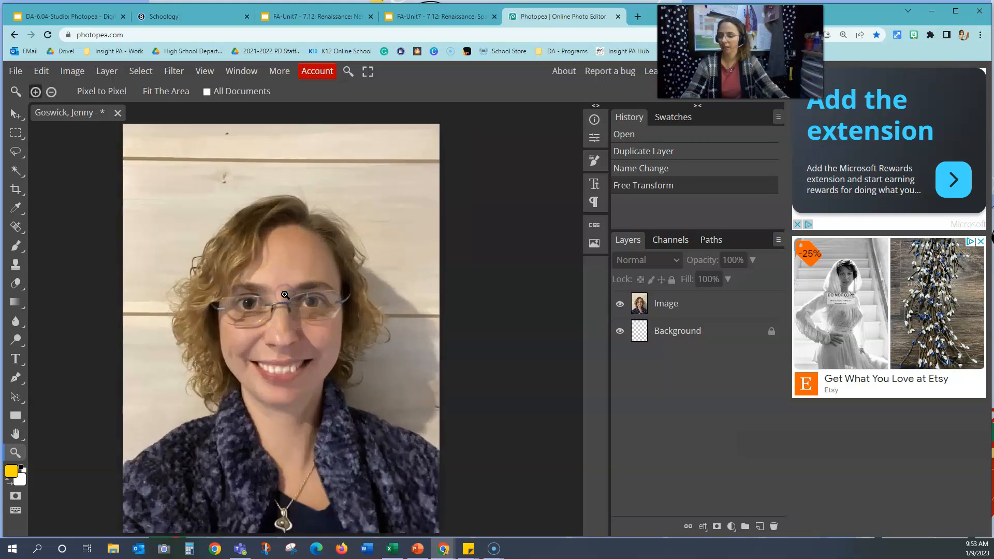
{"action": "left_click", "coordinate": [284, 294], "text": "alt"}
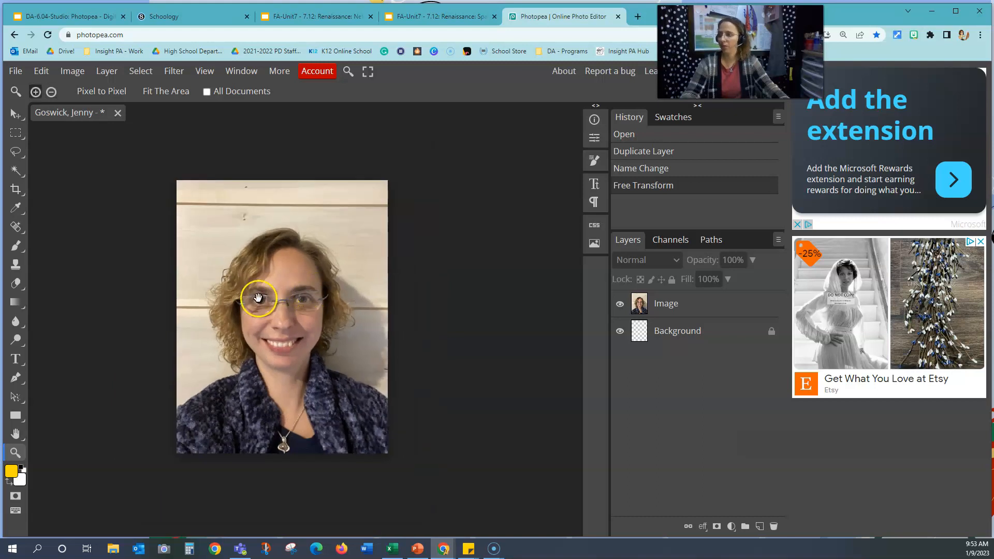
{"action": "left_click_drag", "start_coordinate": [169, 293], "coordinate": [147, 274]}
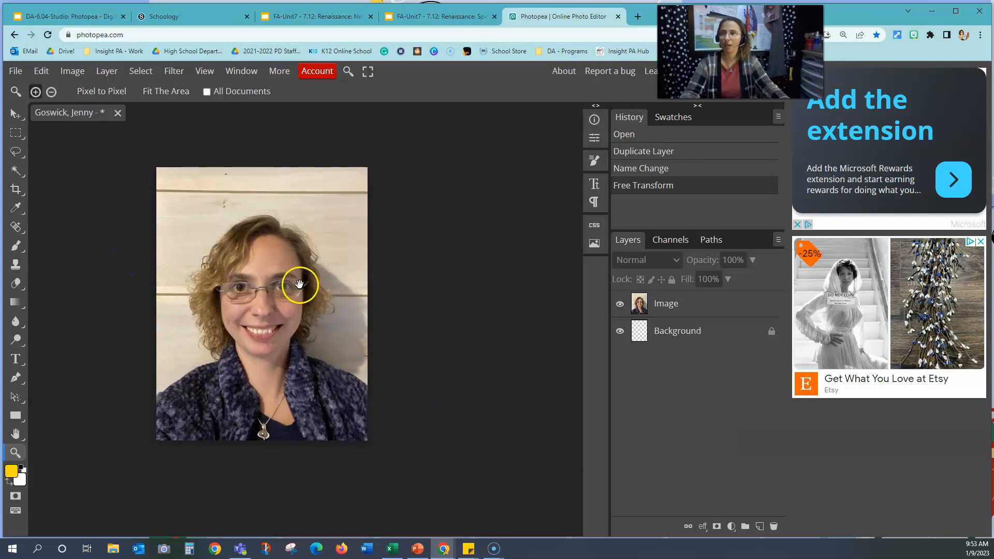
{"action": "left_click_drag", "start_coordinate": [377, 277], "coordinate": [412, 274]}
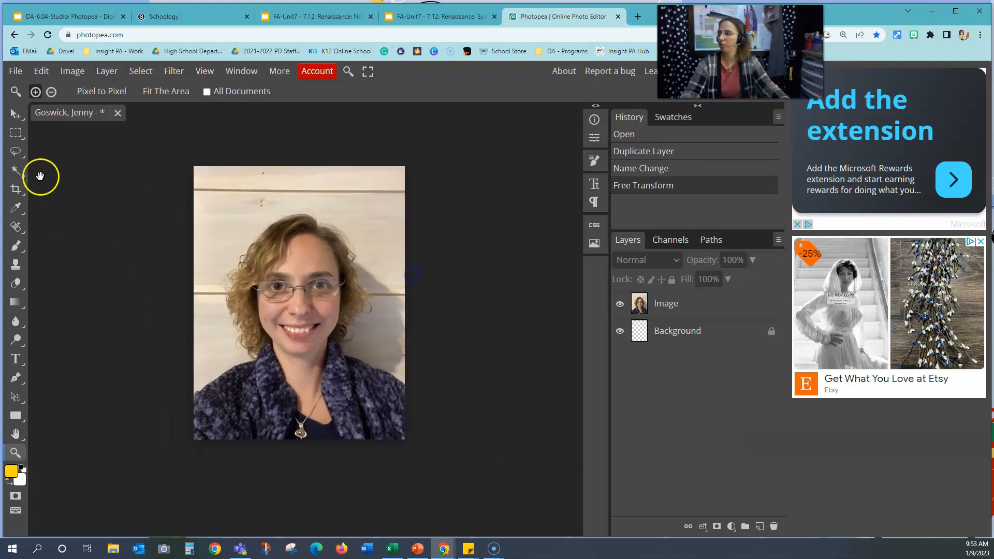
{"action": "left_click", "coordinate": [15, 114]}
{"action": "left_click_drag", "start_coordinate": [160, 266], "coordinate": [126, 273]}
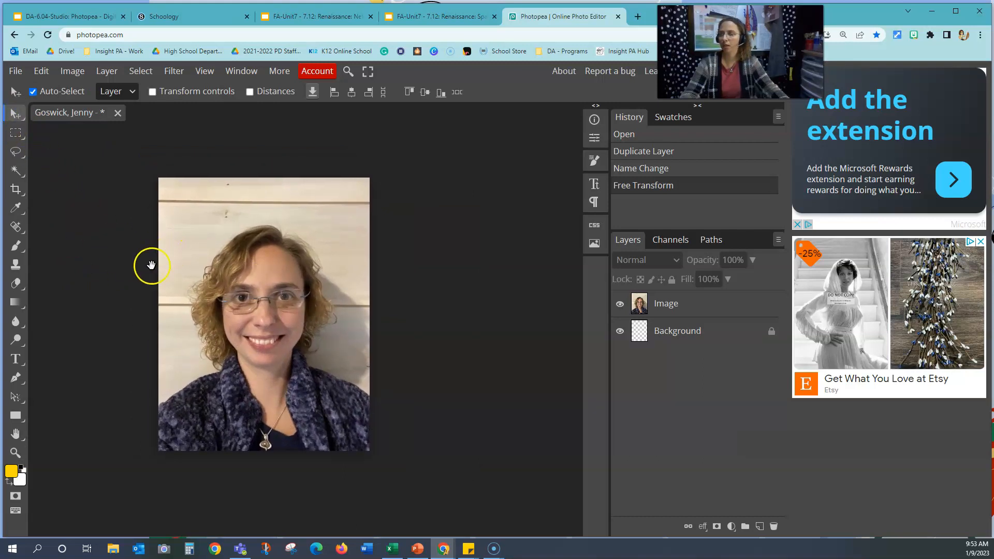
{"action": "left_click_drag", "start_coordinate": [402, 271], "coordinate": [376, 252]}
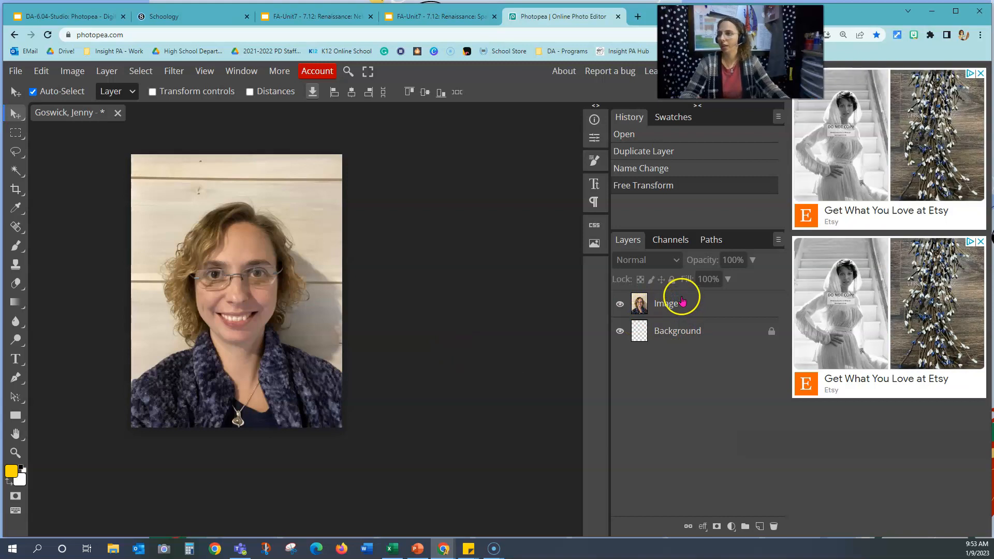
Check the saving instructions on the Today's Goal slide in Google Slides, then return to Photopea and start saving the project as PSD.
{"action": "left_click", "coordinate": [65, 16]}
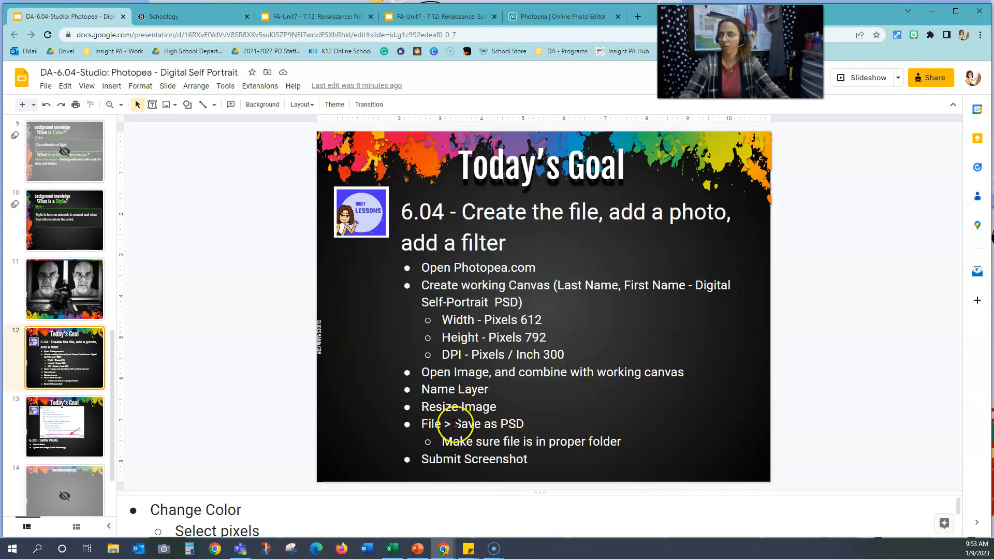
{"action": "left_click", "coordinate": [549, 17]}
{"action": "left_click", "coordinate": [16, 71]}
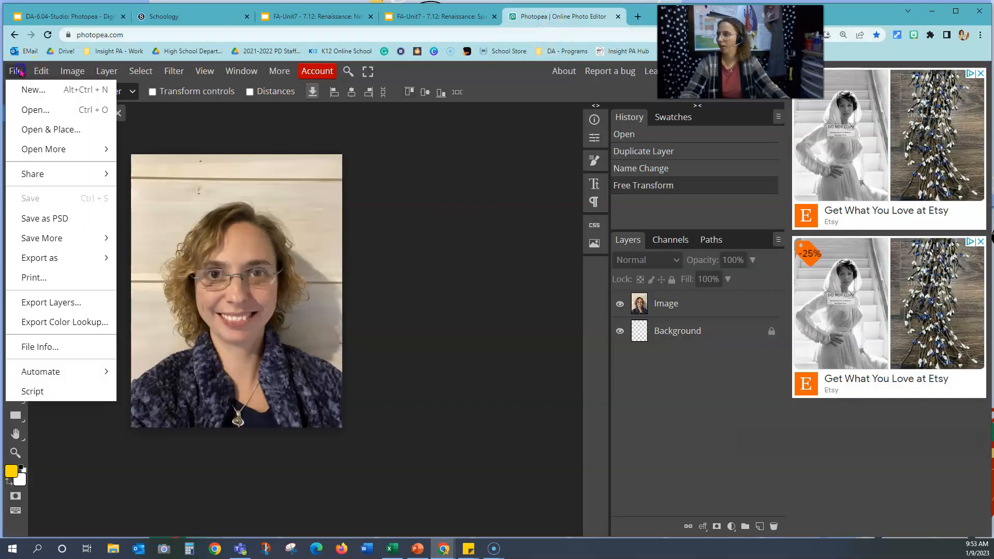
{"action": "left_click", "coordinate": [63, 227]}
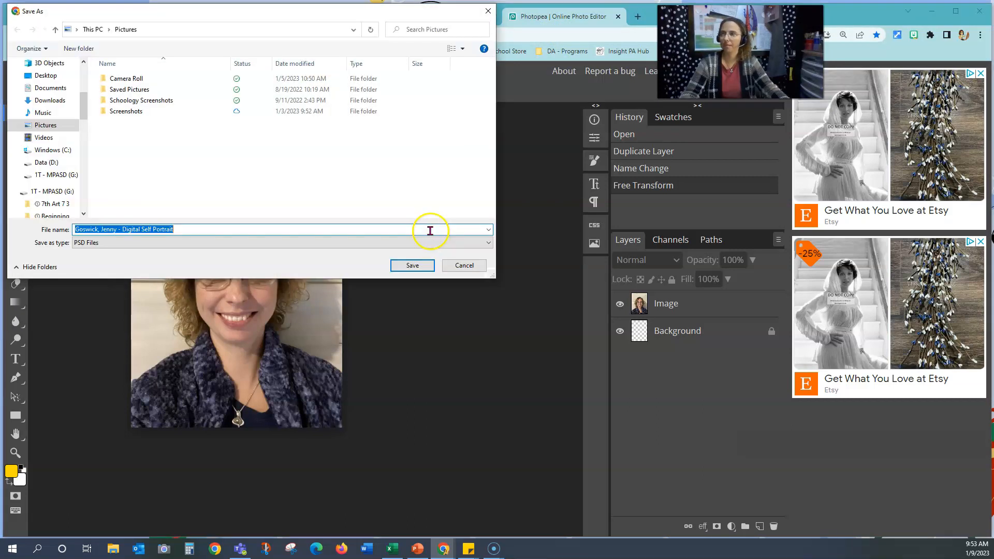
Create a folder named Digital Self Portrait inside Documents > Digital Art Class.
{"action": "scroll", "coordinate": [85, 117], "scroll_direction": "up", "scroll_amount": 4}
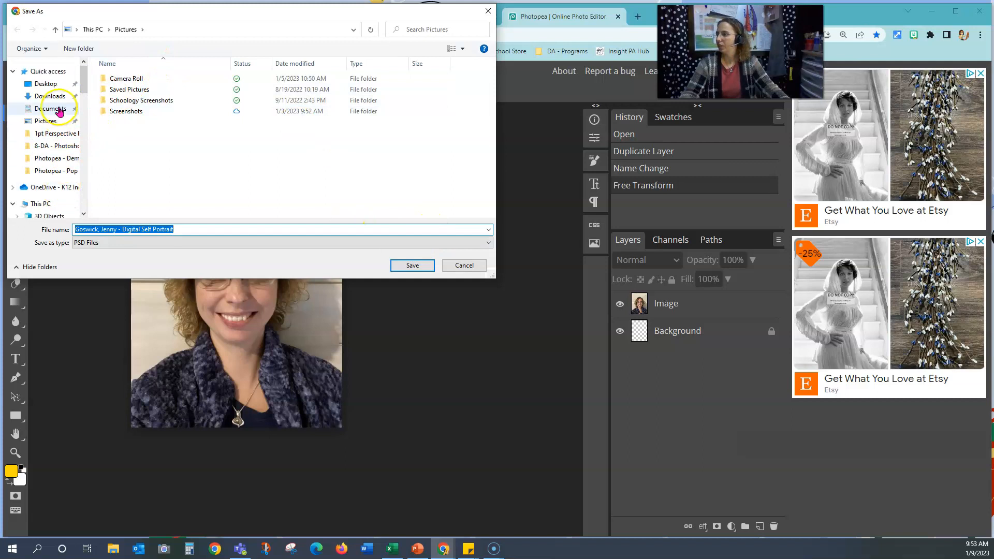
{"action": "left_click", "coordinate": [60, 110]}
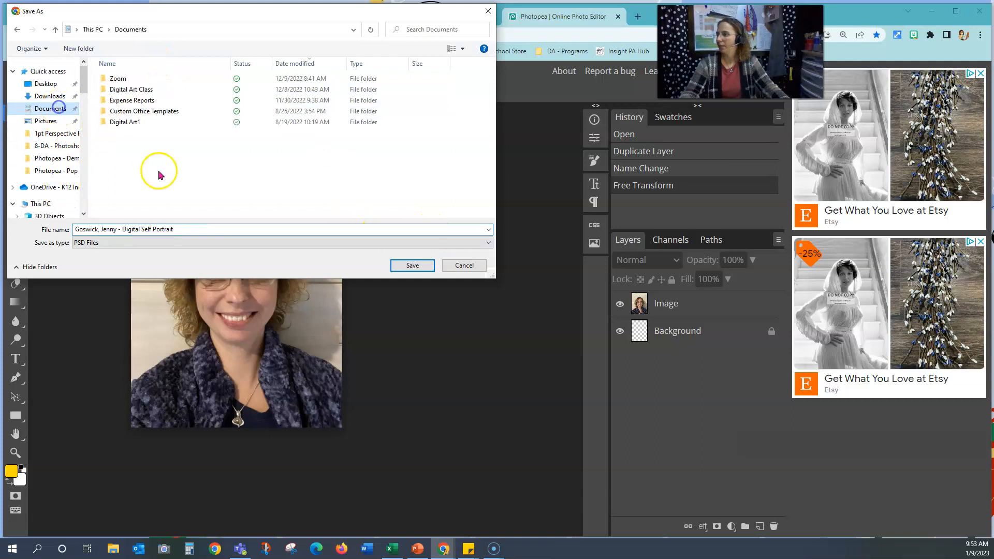
{"action": "double_click", "coordinate": [115, 89]}
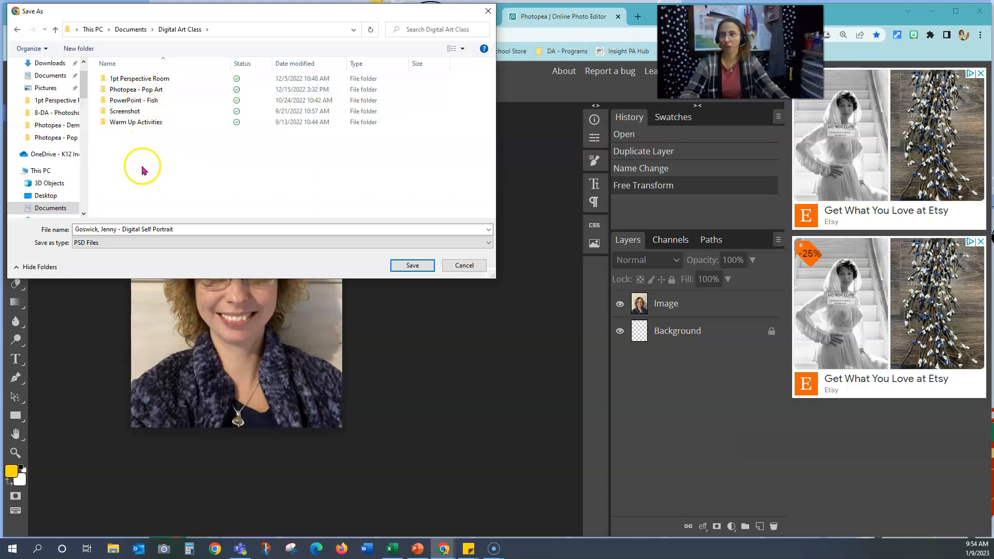
{"action": "right_click", "coordinate": [143, 145]}
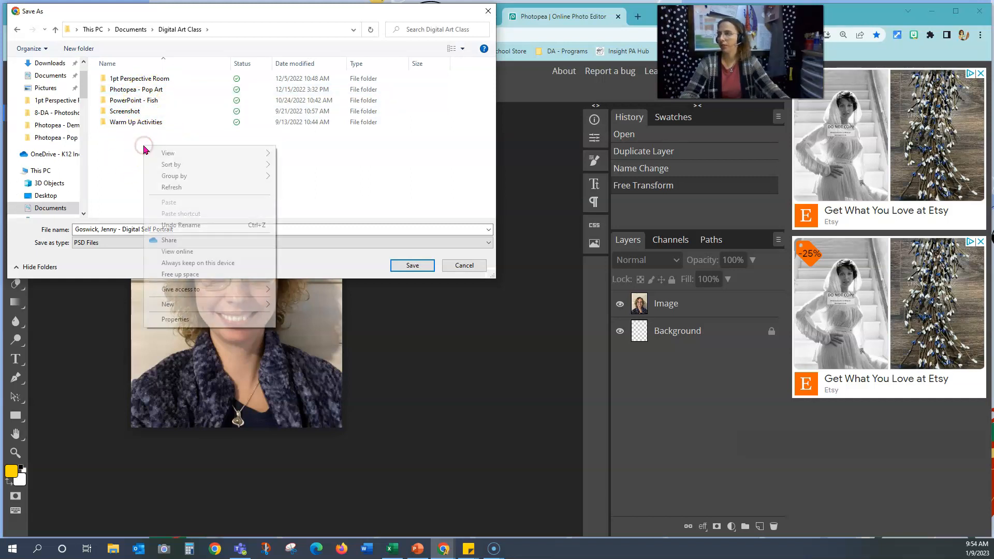
{"action": "mouse_move", "coordinate": [244, 304]}
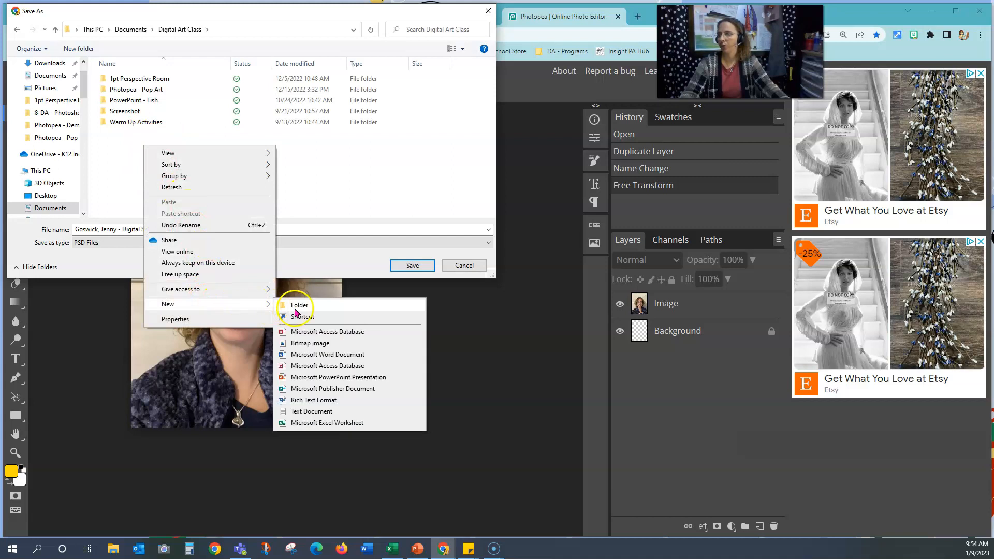
{"action": "left_click", "coordinate": [290, 304]}
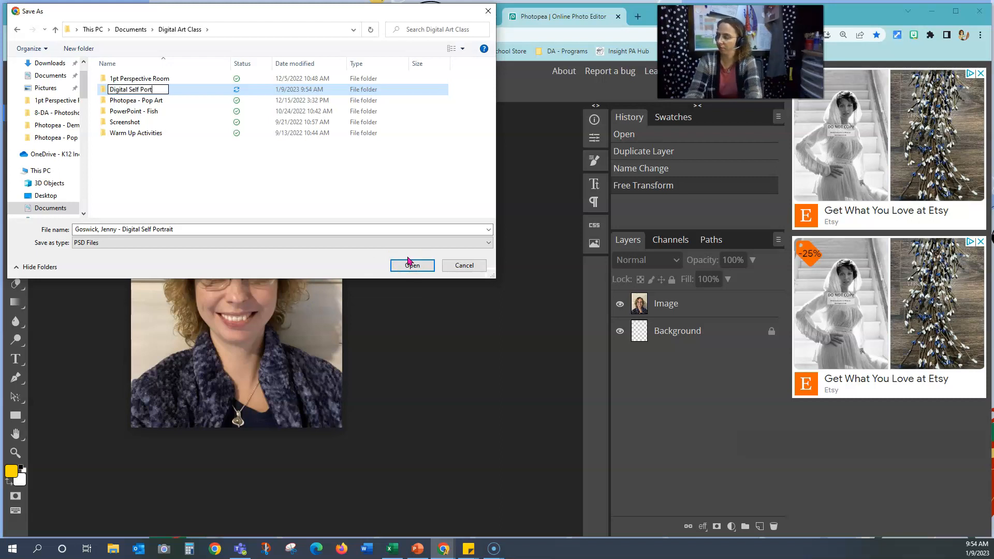
{"action": "left_click", "coordinate": [395, 254]}
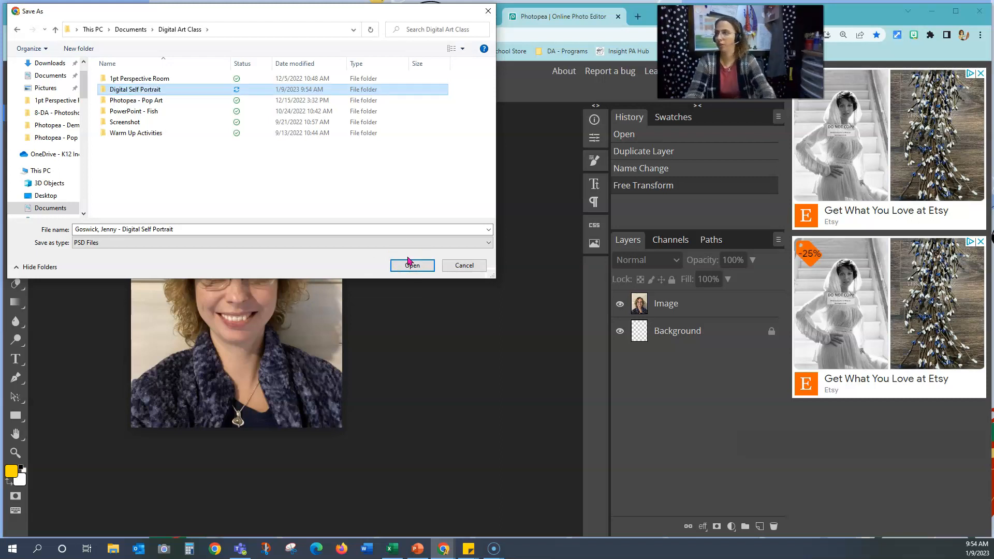
Save the PSD file in the Digital Self Portrait folder and return to the Today's Goal slide in Google Slides.
{"action": "left_click", "coordinate": [163, 93]}
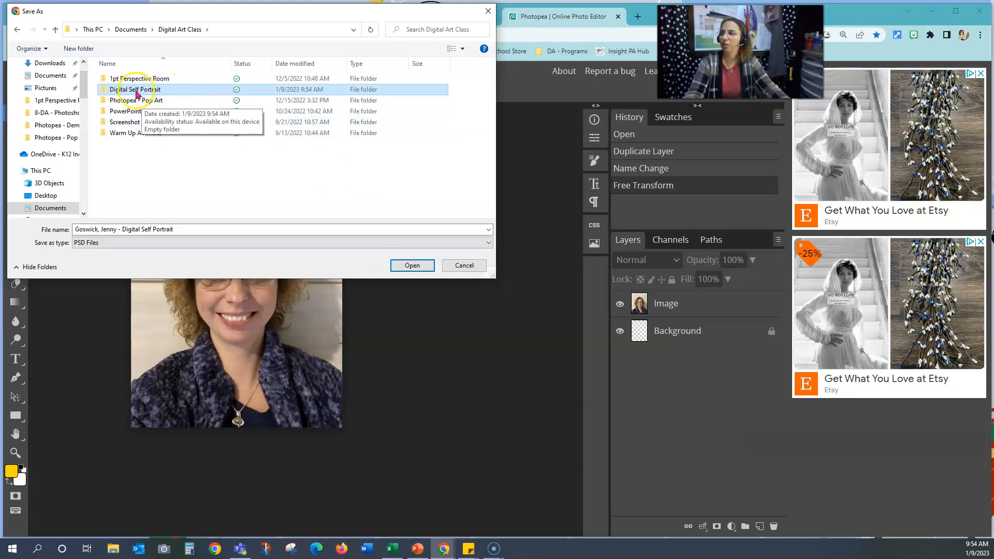
{"action": "double_click", "coordinate": [137, 94]}
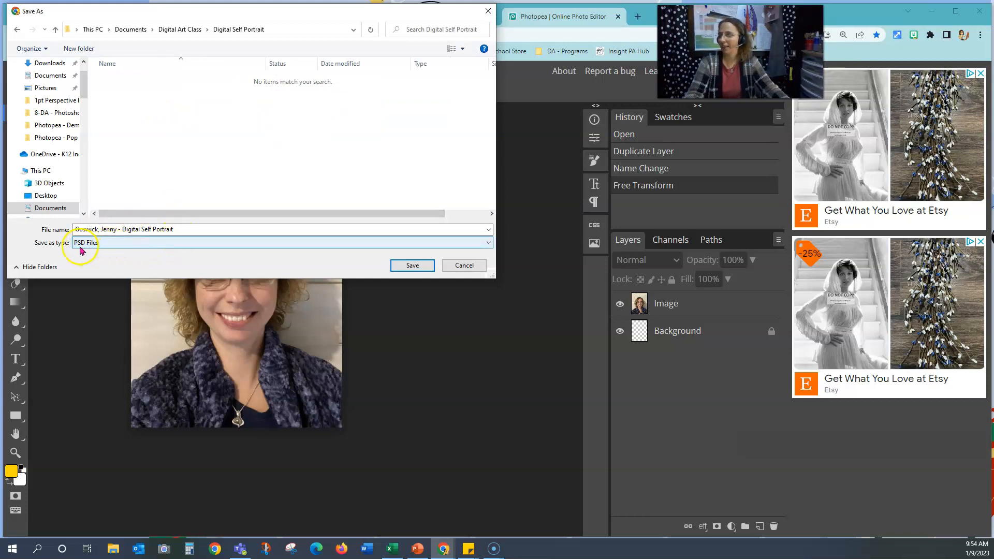
{"action": "left_click", "coordinate": [413, 266]}
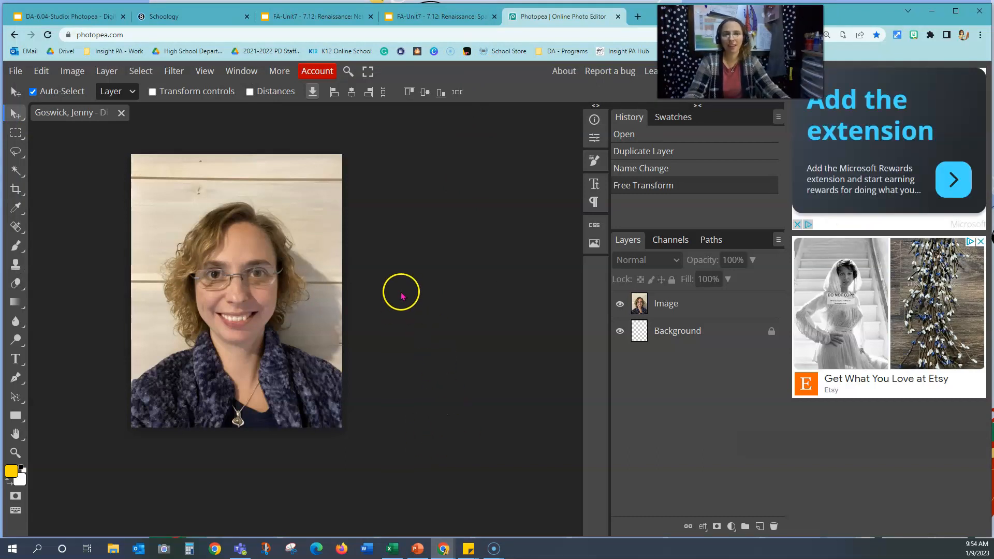
{"action": "left_click", "coordinate": [95, 16]}
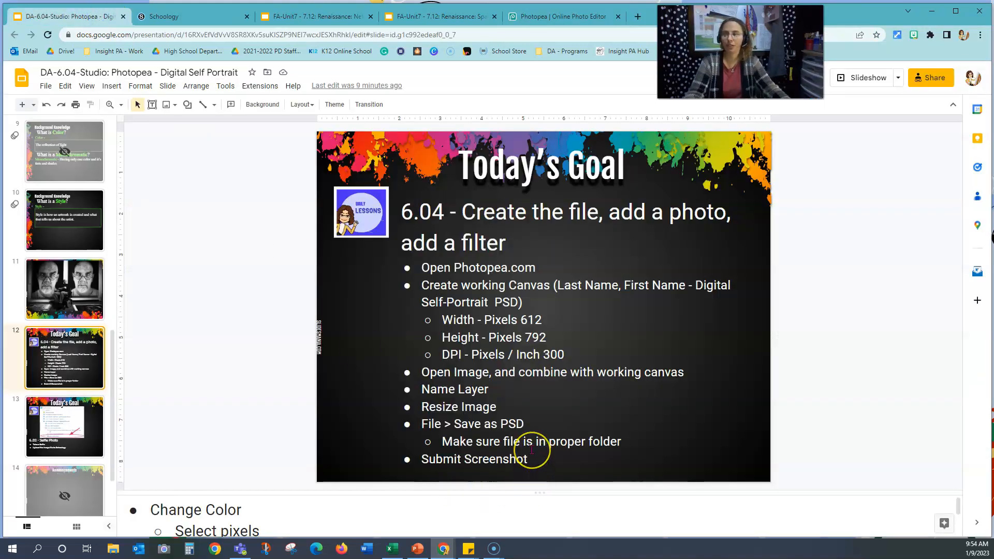